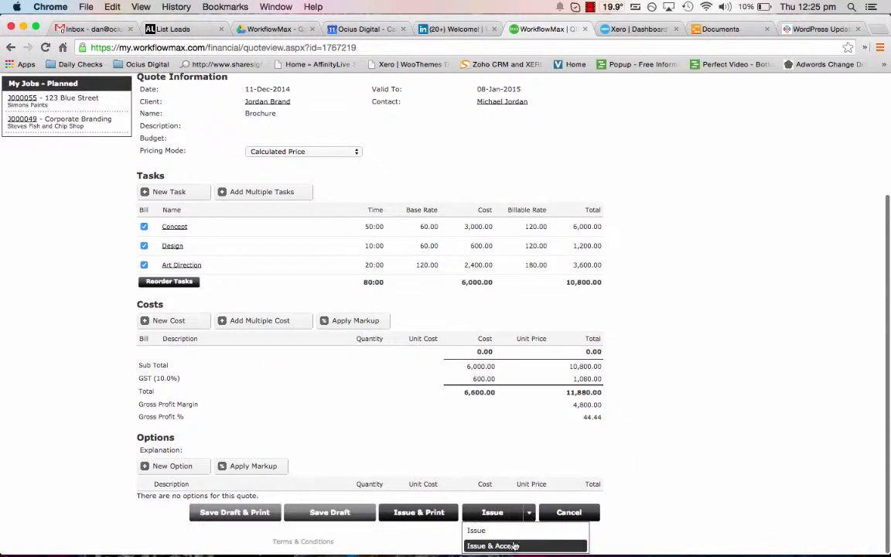
# Issue and accept the Brochure quote, and save the job created from it with its default details.
pyautogui.click(492, 546)
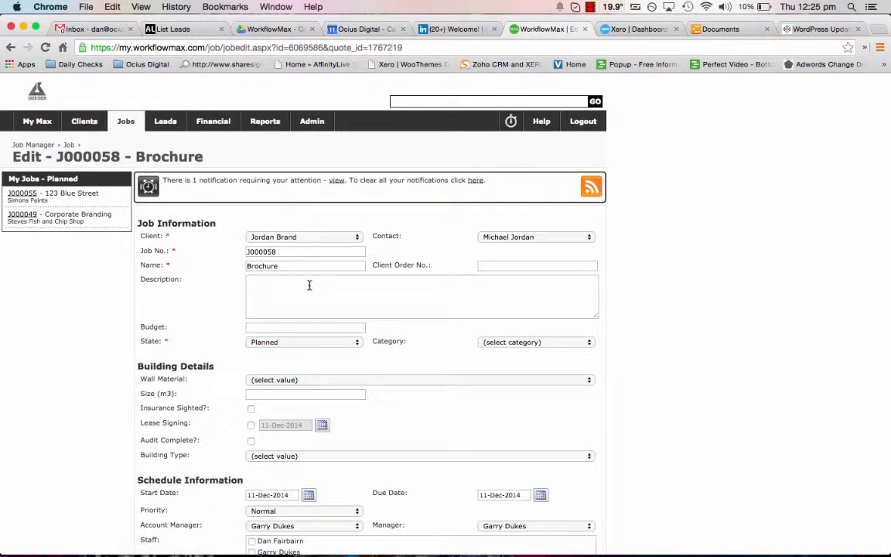
pyautogui.moveTo(300, 253); pyautogui.dragTo(223, 255)
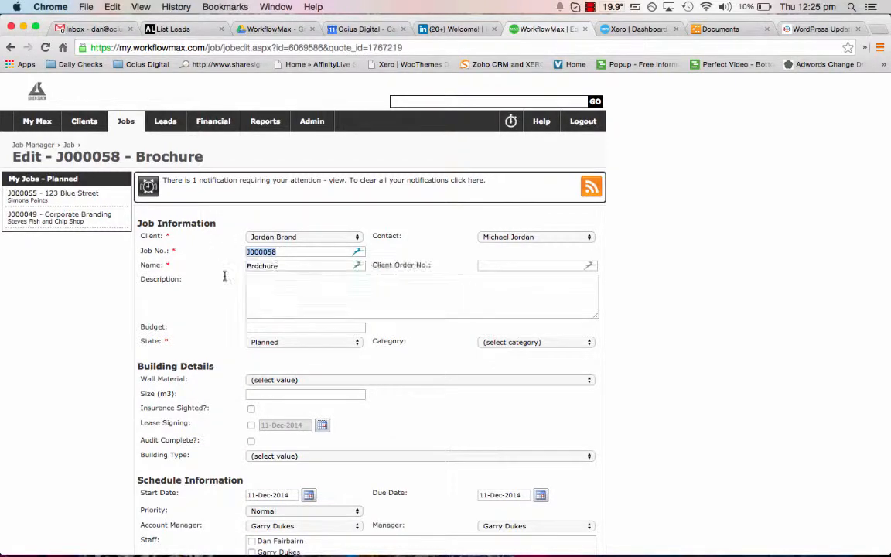
pyautogui.scroll(-5, 418, 255)
pyautogui.scroll(-2, 413, 268)
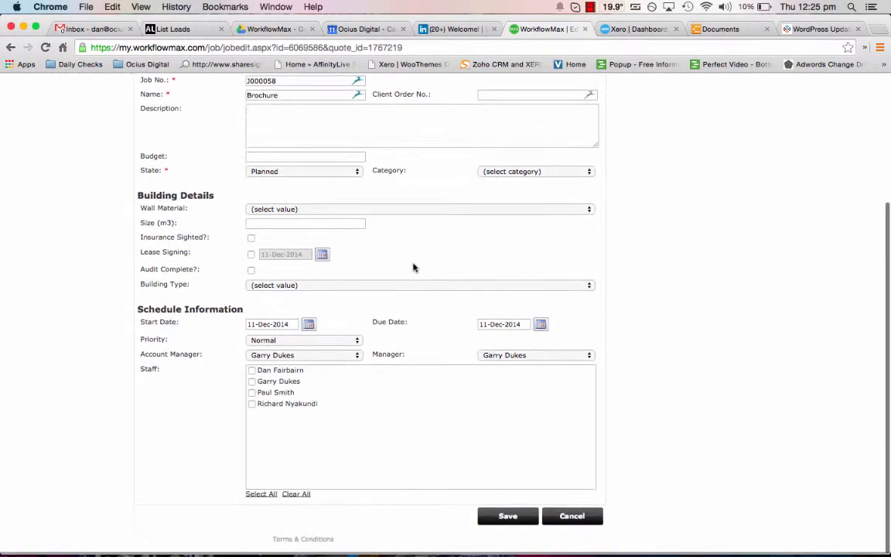
pyautogui.click(507, 519)
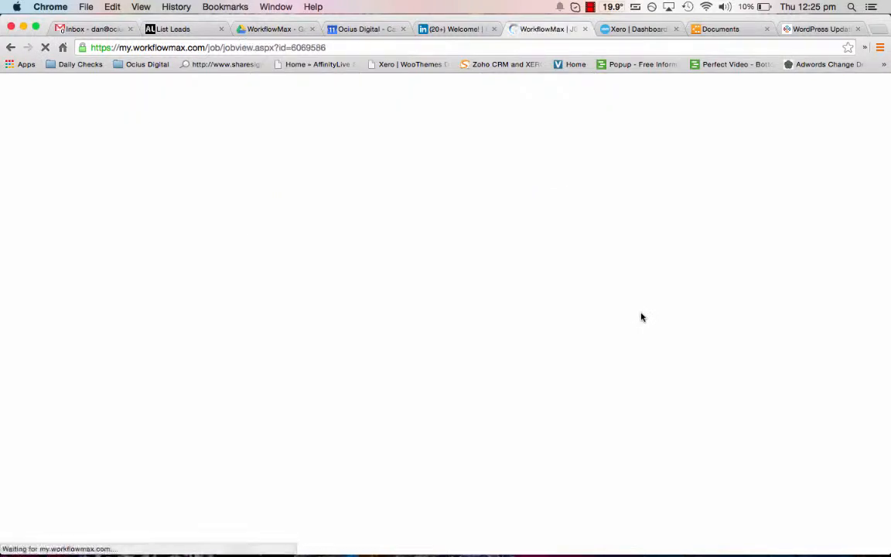
# Examine the Brochure job's tasks, financial details and time sheet entry form.
pyautogui.scroll(-10, 640, 315)
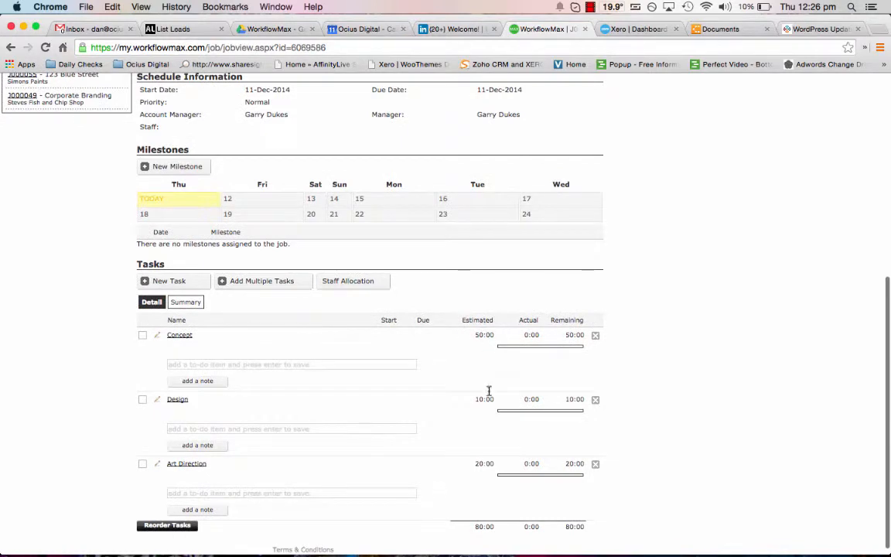
pyautogui.scroll(5, 456, 193)
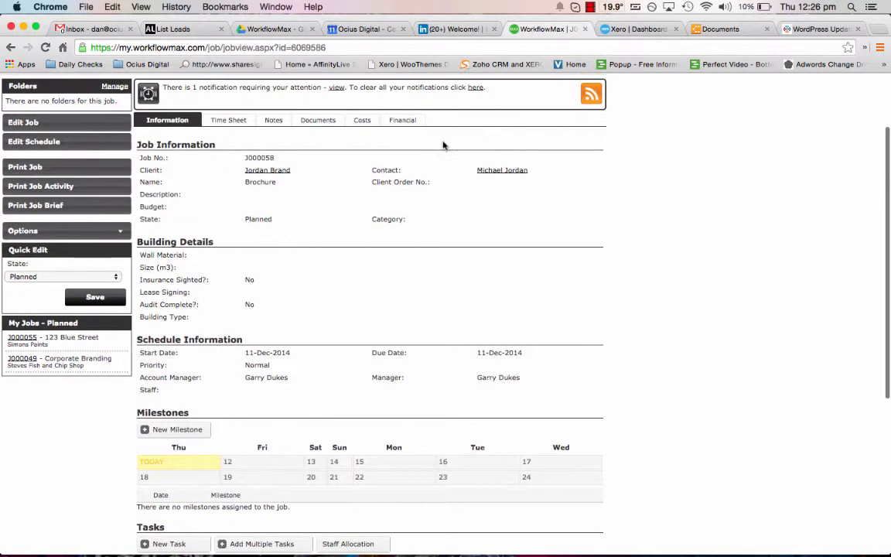
pyautogui.click(399, 121)
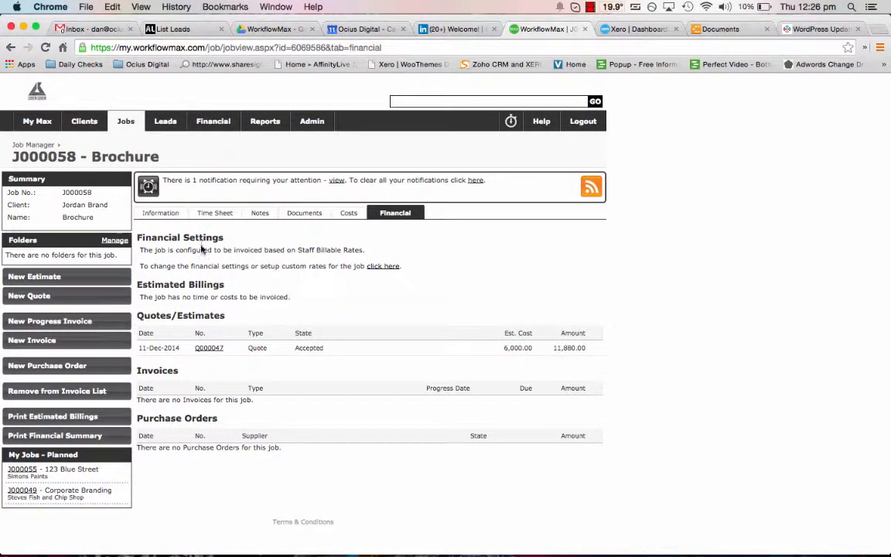
pyautogui.click(160, 213)
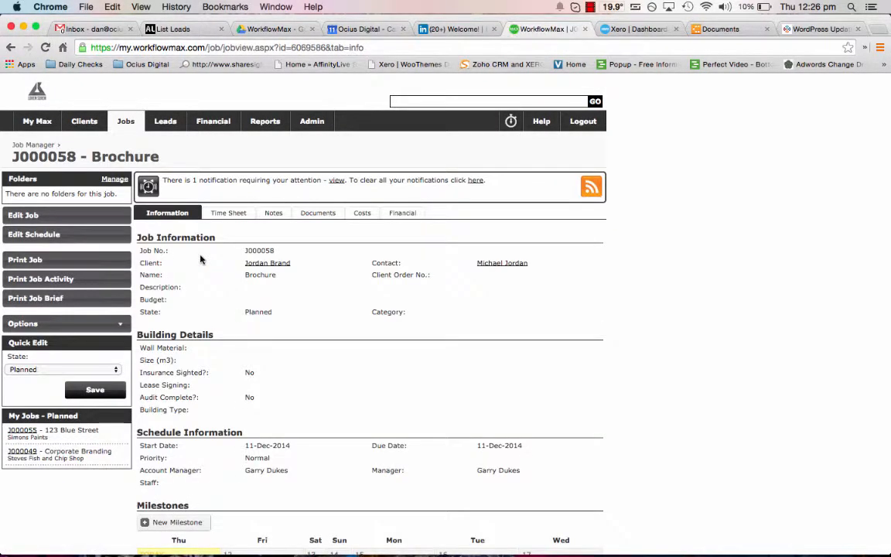
pyautogui.click(228, 212)
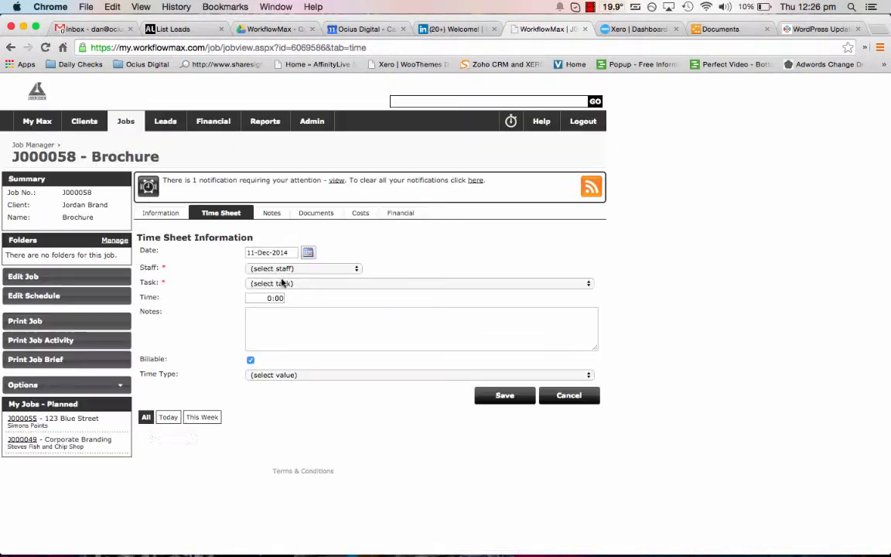
pyautogui.click(296, 273)
pyautogui.click(416, 262)
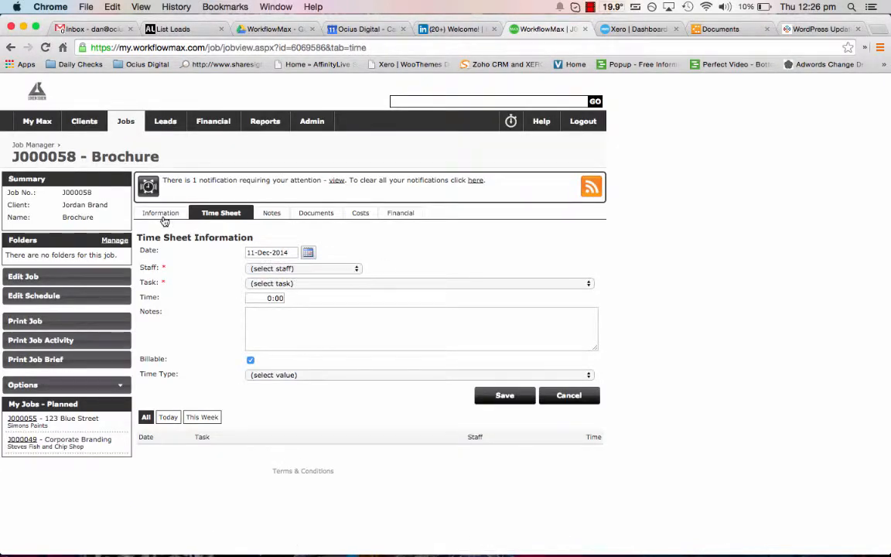
pyautogui.click(166, 213)
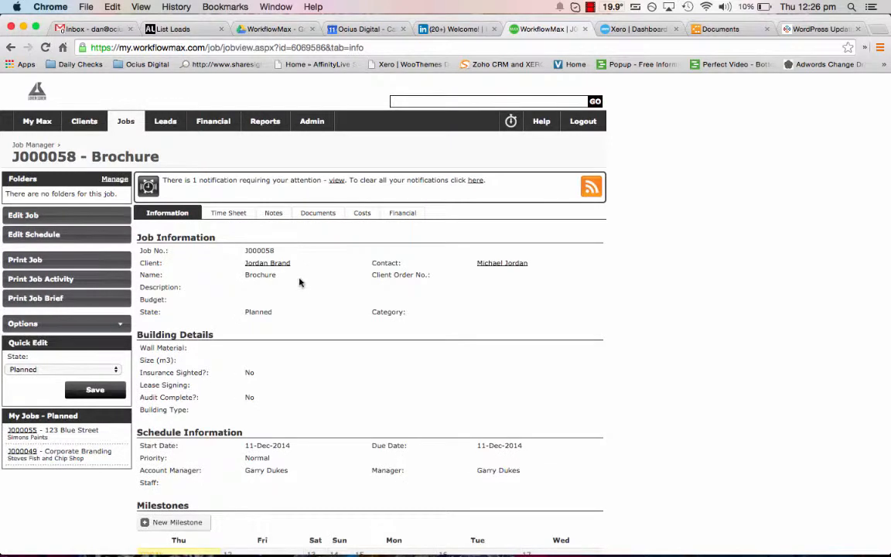
pyautogui.scroll(-1, 336, 289)
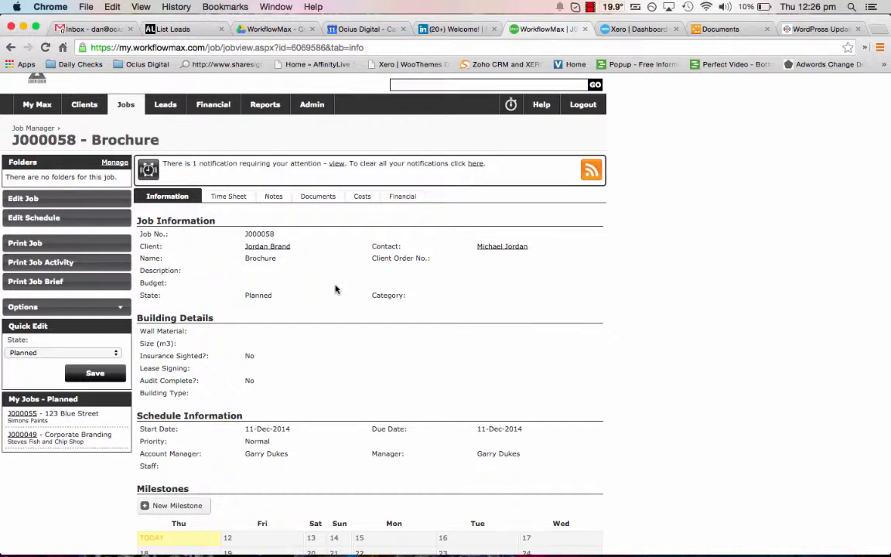
# Create a new quote from the Brochure job's financial details and review its copied tasks.
pyautogui.click(403, 198)
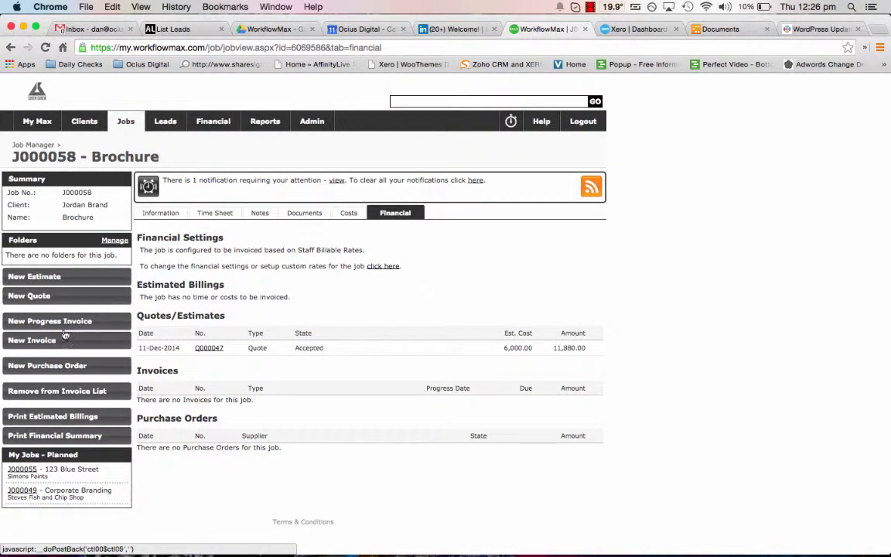
pyautogui.click(46, 296)
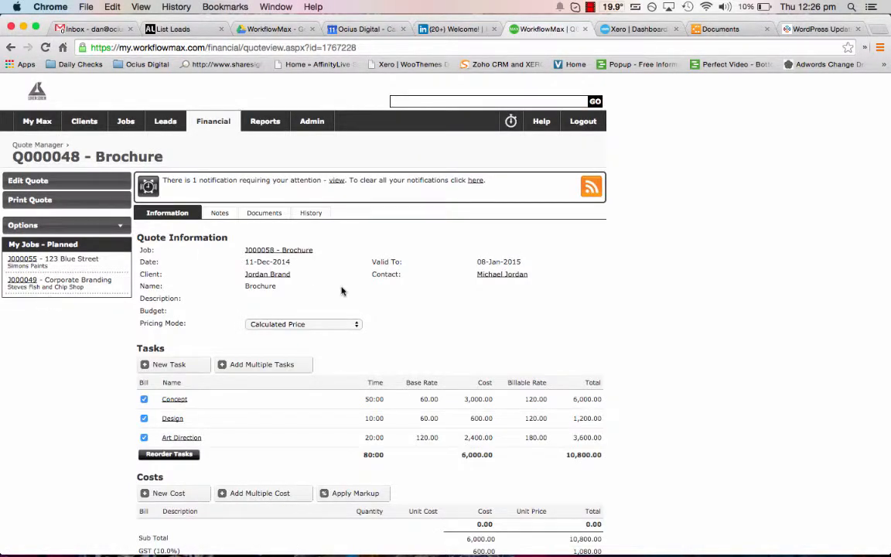
pyautogui.scroll(-2, 503, 332)
pyautogui.moveTo(568, 402); pyautogui.dragTo(604, 397)
pyautogui.click(603, 397)
pyautogui.scroll(-1, 596, 400)
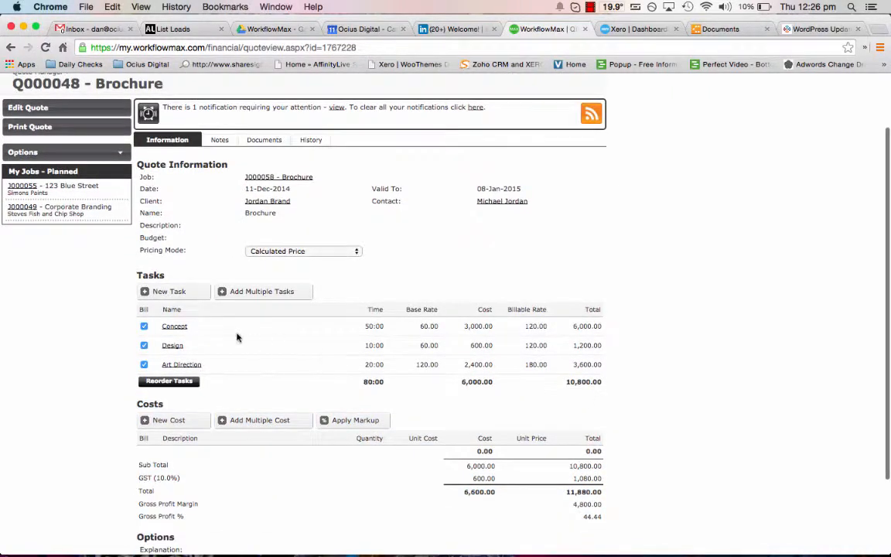
# Add a 10:00 Project Management task described as Additional Project Management, labelled Variation, with billable rate 120 and GST (10.0%).
pyautogui.click(193, 292)
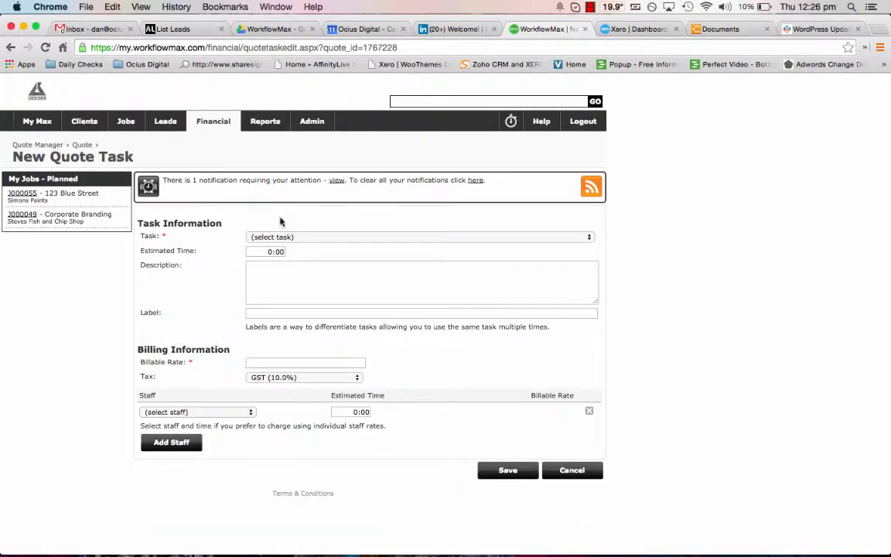
pyautogui.click(310, 236)
pyautogui.scroll(-3, 291, 286)
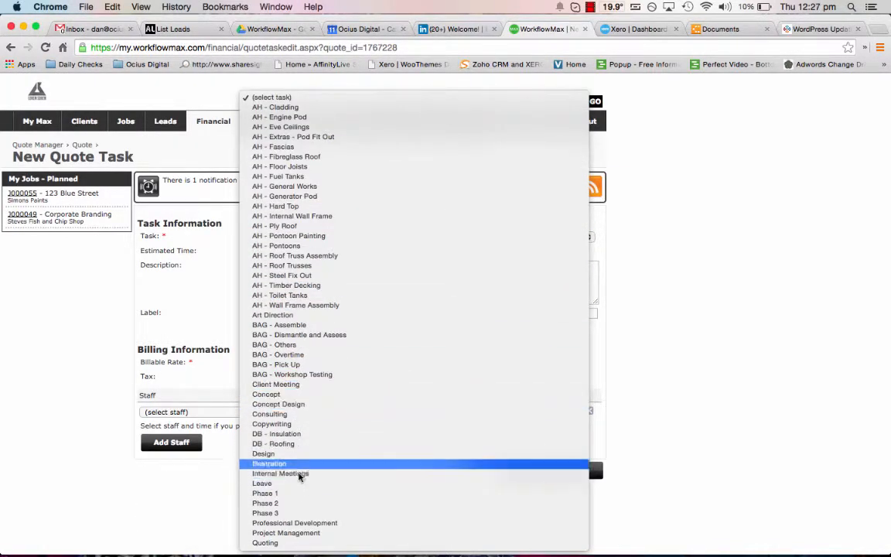
pyautogui.click(286, 532)
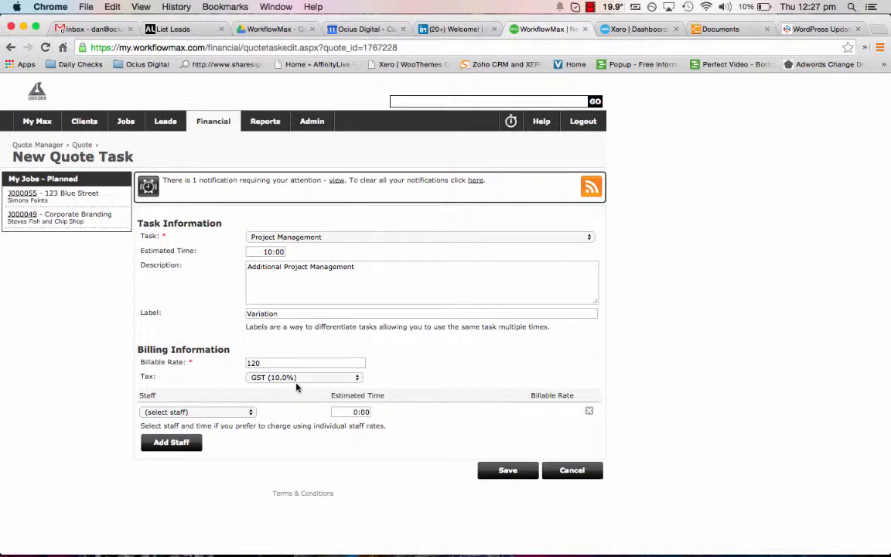
pyautogui.click(508, 472)
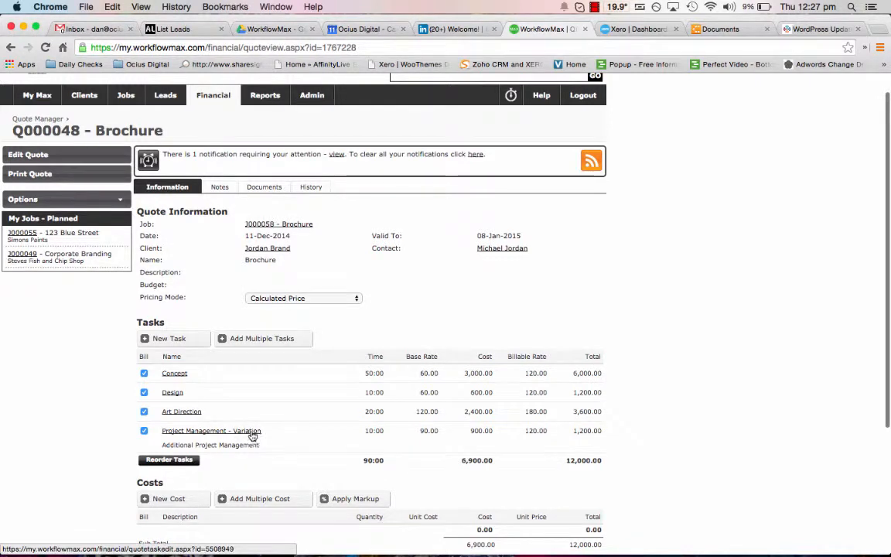
# Check the new quote's task totals, and issue and accept the quote.
pyautogui.doubleClick(587, 430)
pyautogui.doubleClick(588, 460)
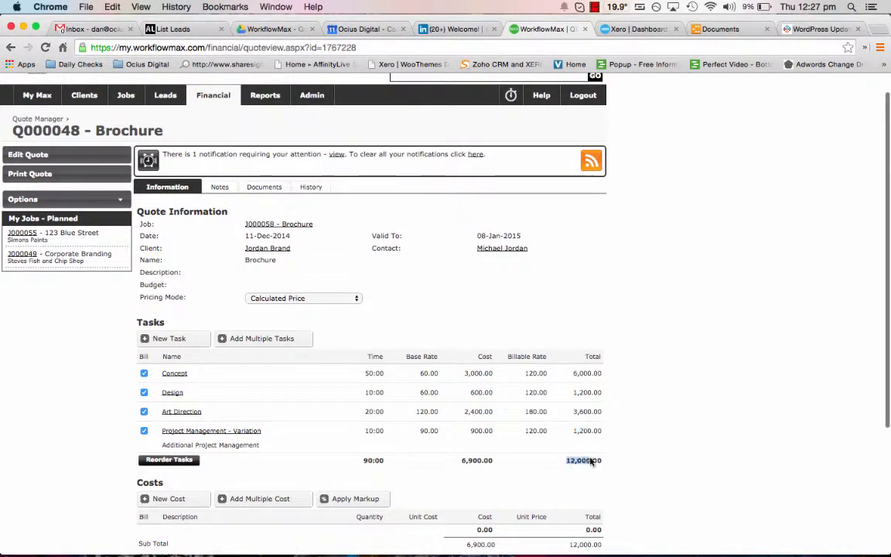
pyautogui.click(610, 452)
pyautogui.scroll(-3, 610, 452)
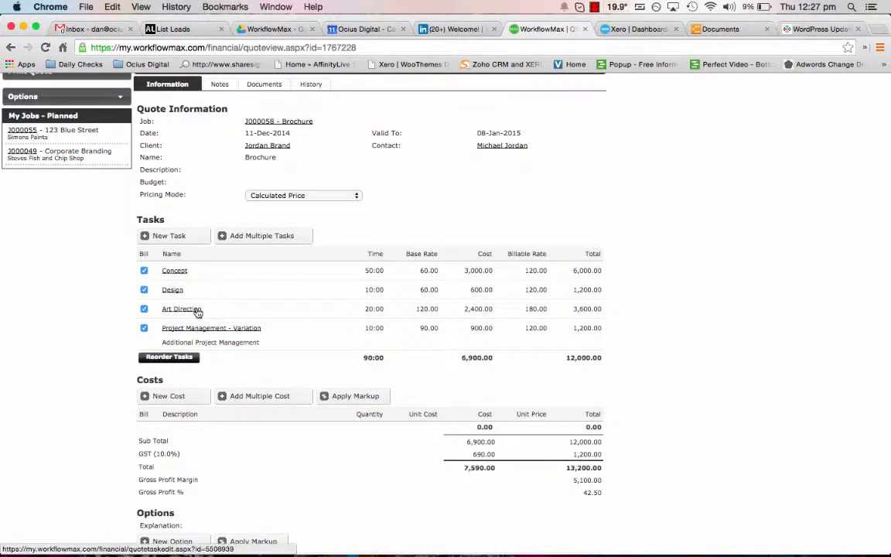
pyautogui.scroll(-2, 440, 351)
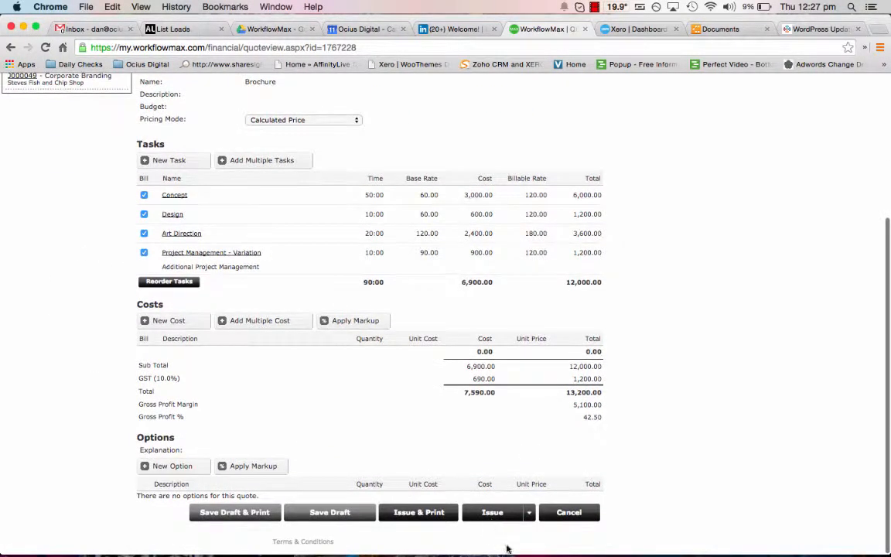
pyautogui.click(528, 512)
pyautogui.click(511, 545)
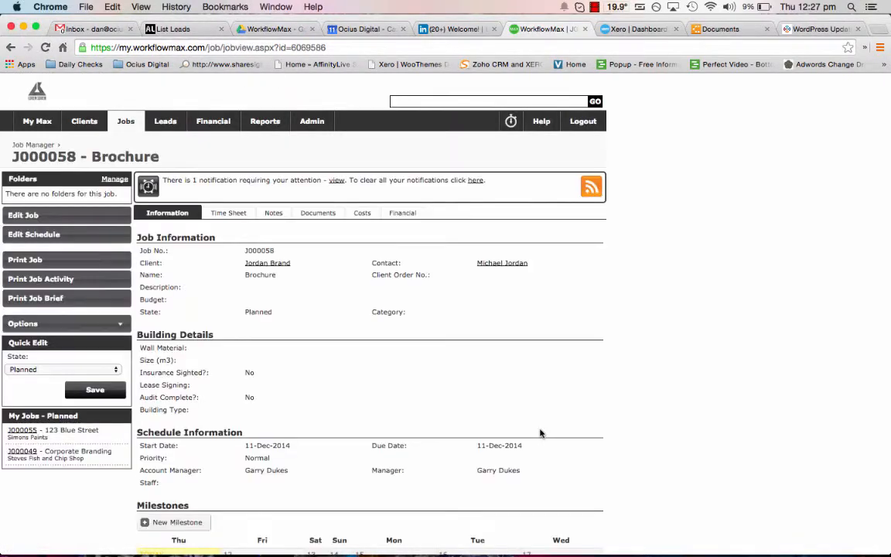
# Check the Brochure job's task list and the quotes and amounts in its financial details.
pyautogui.scroll(-10, 407, 228)
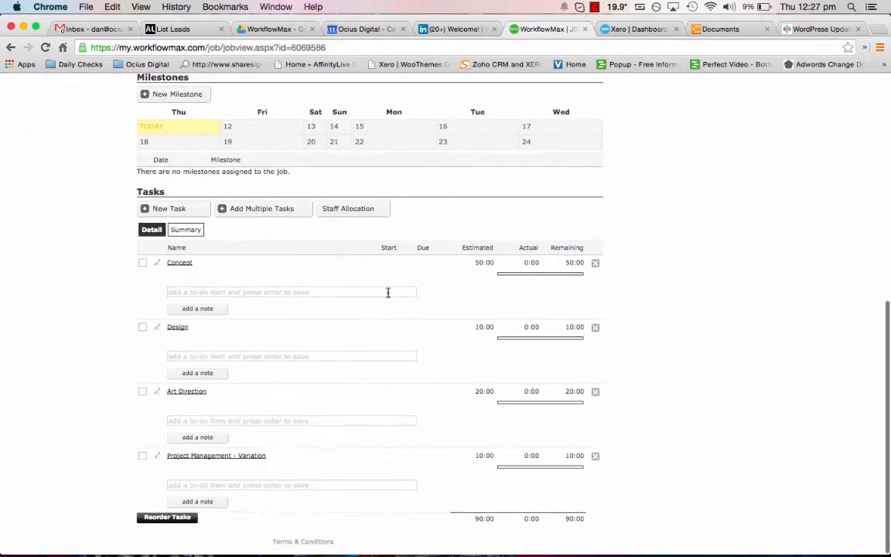
pyautogui.scroll(10, 314, 412)
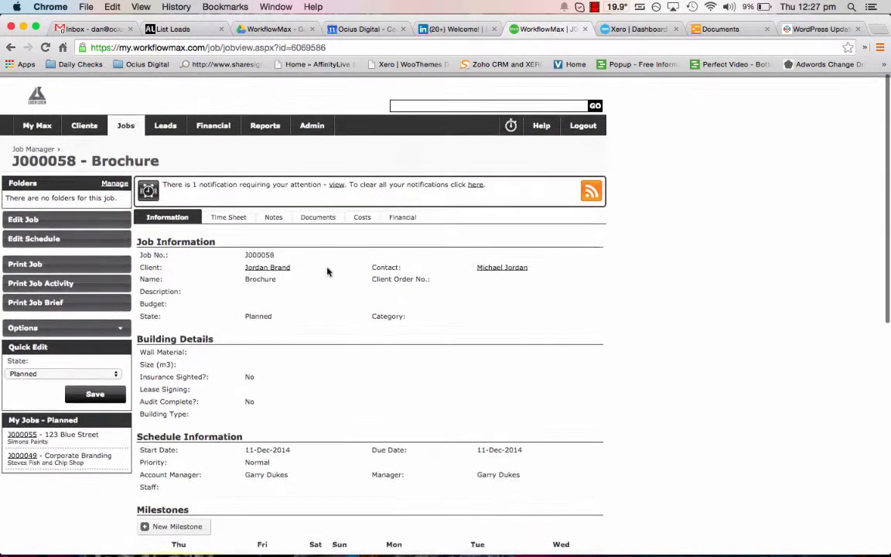
pyautogui.click(397, 214)
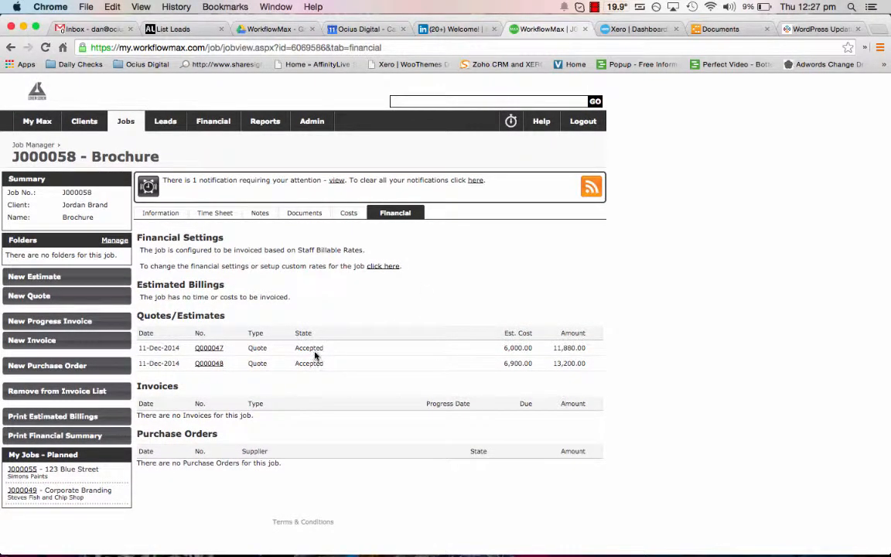
pyautogui.moveTo(551, 363); pyautogui.dragTo(585, 364)
pyautogui.click(589, 365)
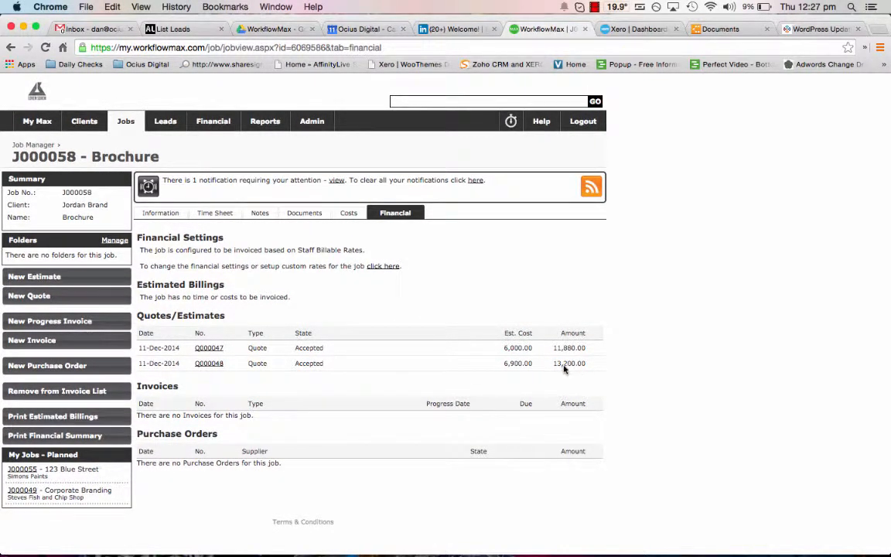
# Create a progress invoice for the Brochure job based on Quoted/Estimated Time and Costs.
pyautogui.click(102, 326)
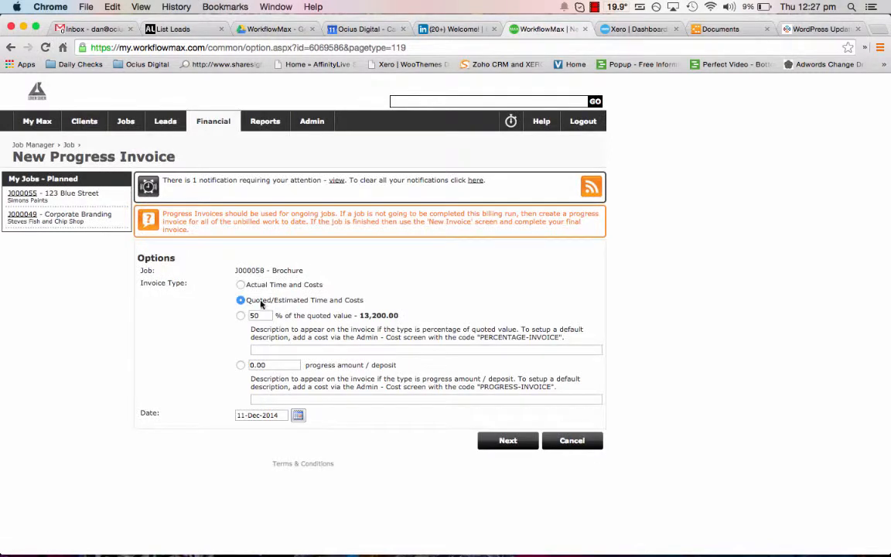
pyautogui.click(518, 444)
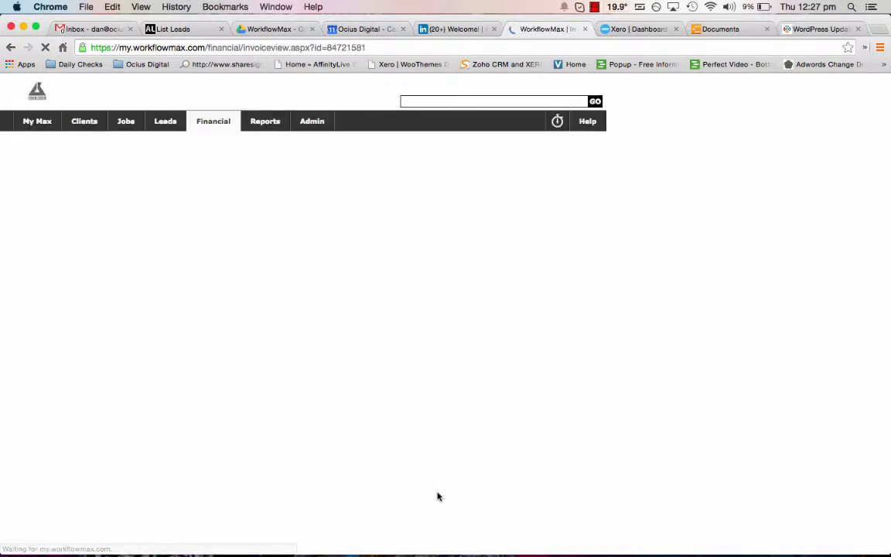
pyautogui.scroll(-1, 343, 384)
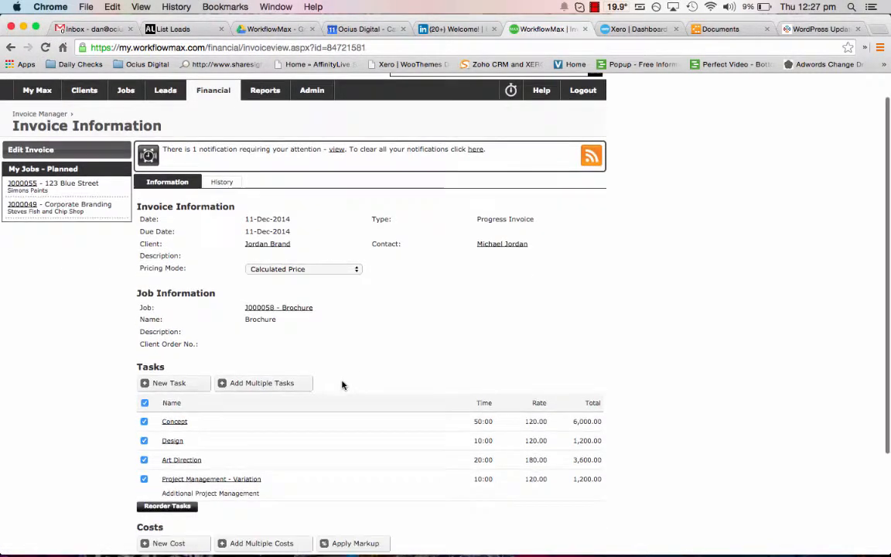
# Exclude the Concept, Design and Art Direction tasks from the progress invoice, keeping Project Management - Variation billable.
pyautogui.click(144, 422)
pyautogui.click(144, 441)
pyautogui.click(143, 459)
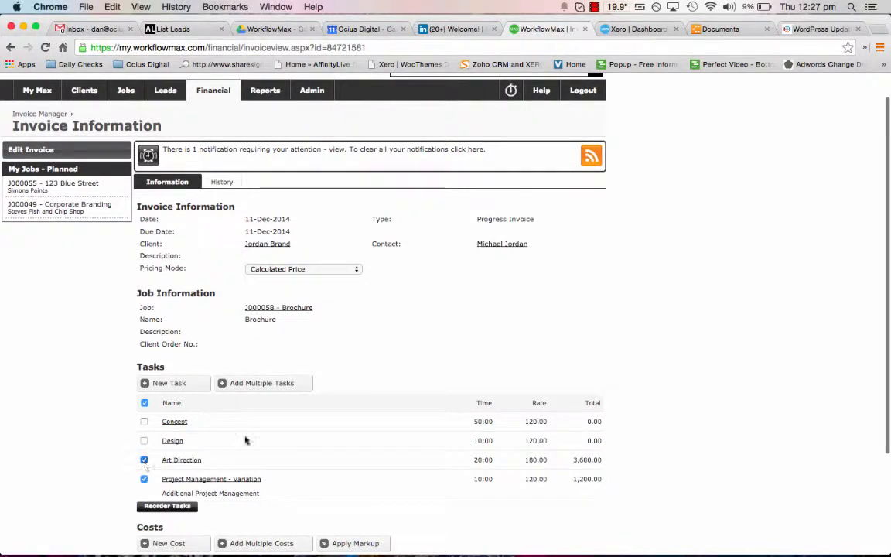
# Approve the progress invoice for printing and review its tasks and totals.
pyautogui.scroll(-4, 441, 415)
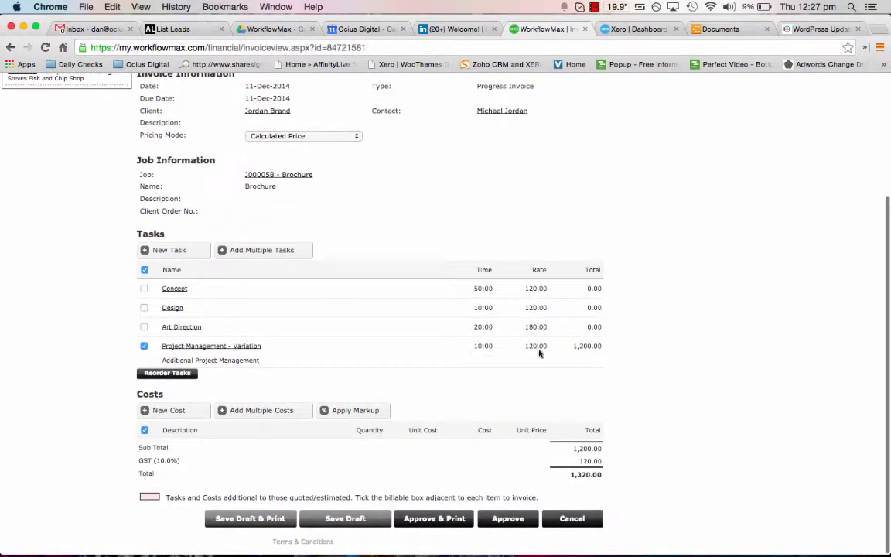
pyautogui.click(437, 518)
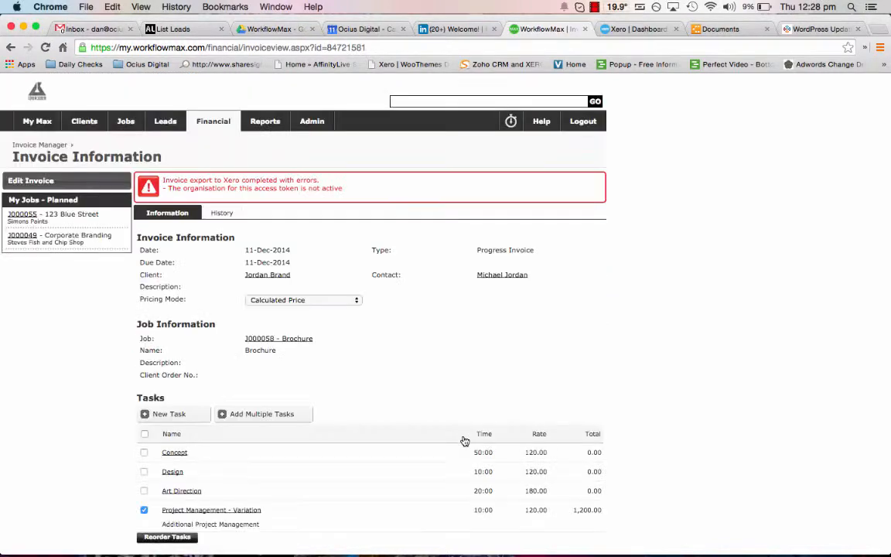
pyautogui.scroll(-4, 464, 441)
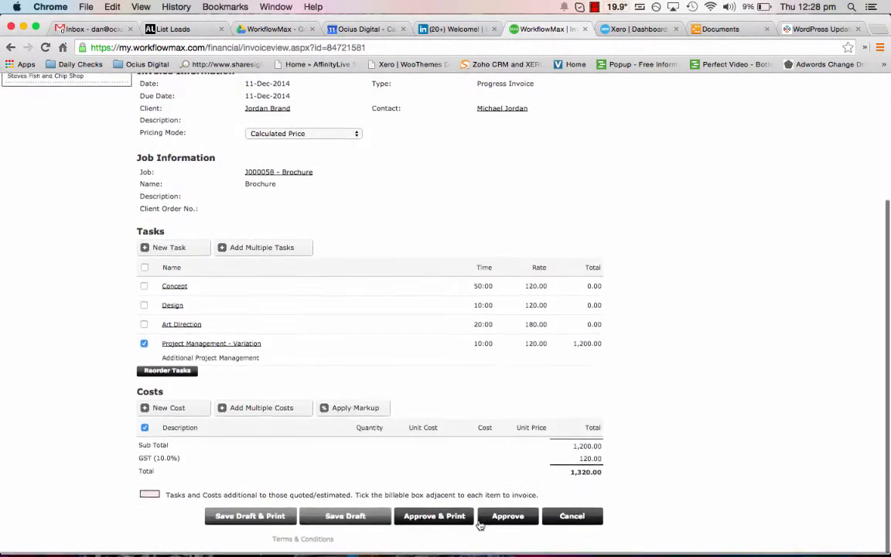
pyautogui.click(438, 515)
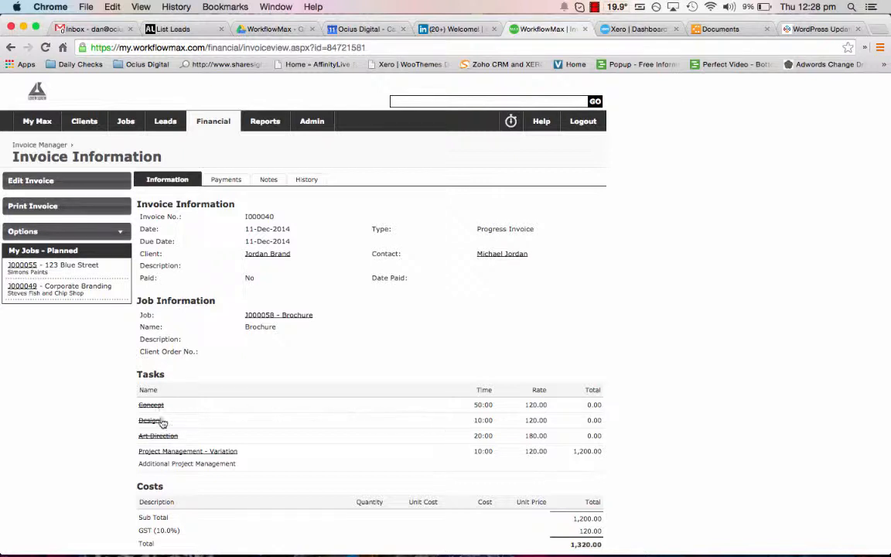
pyautogui.moveTo(442, 423); pyautogui.dragTo(495, 420)
pyautogui.scroll(-3, 467, 423)
pyautogui.scroll(3, 466, 424)
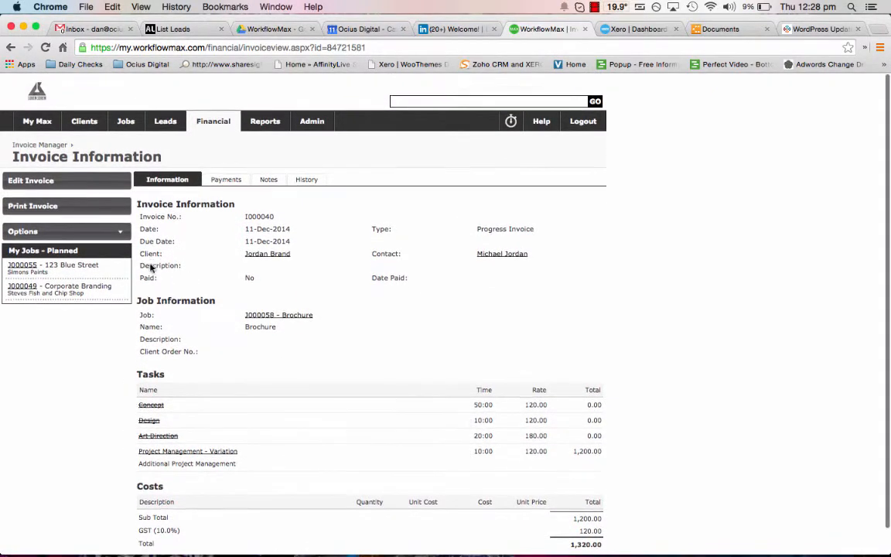
# Generate the printable invoice with the Invoice - Full Breakdown template, marked as sent, and view its content.
pyautogui.click(91, 206)
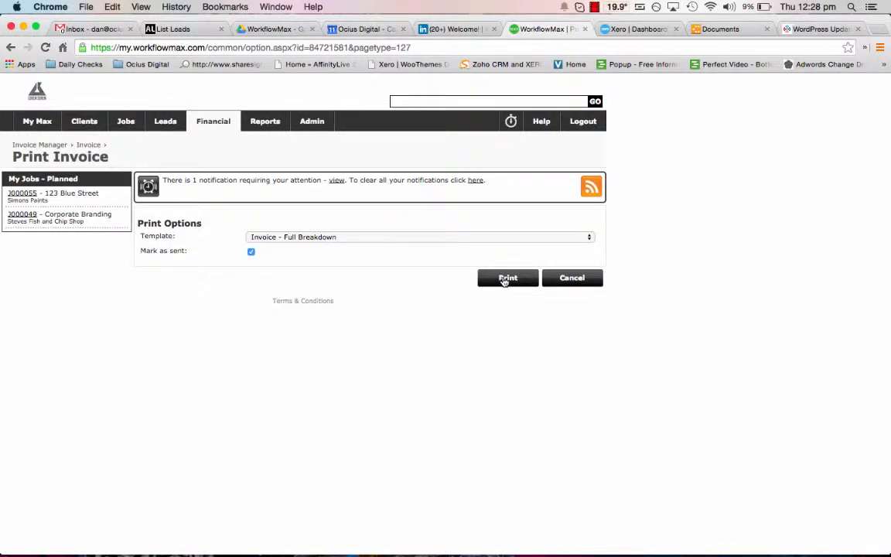
pyautogui.click(505, 279)
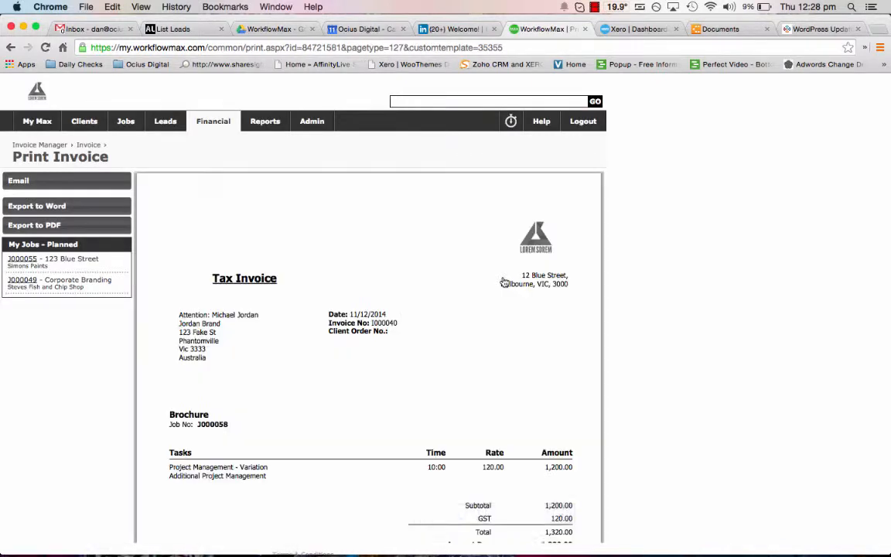
pyautogui.scroll(-3, 509, 337)
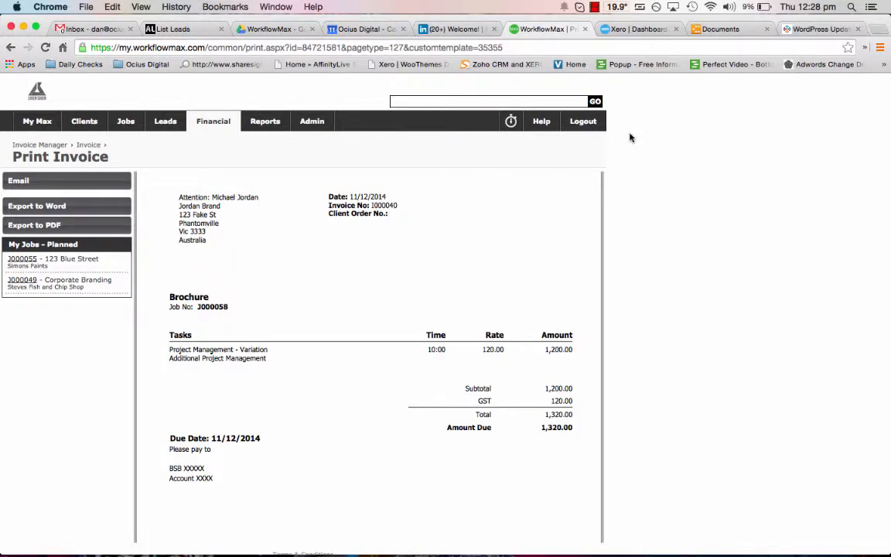
pyautogui.click(595, 7)
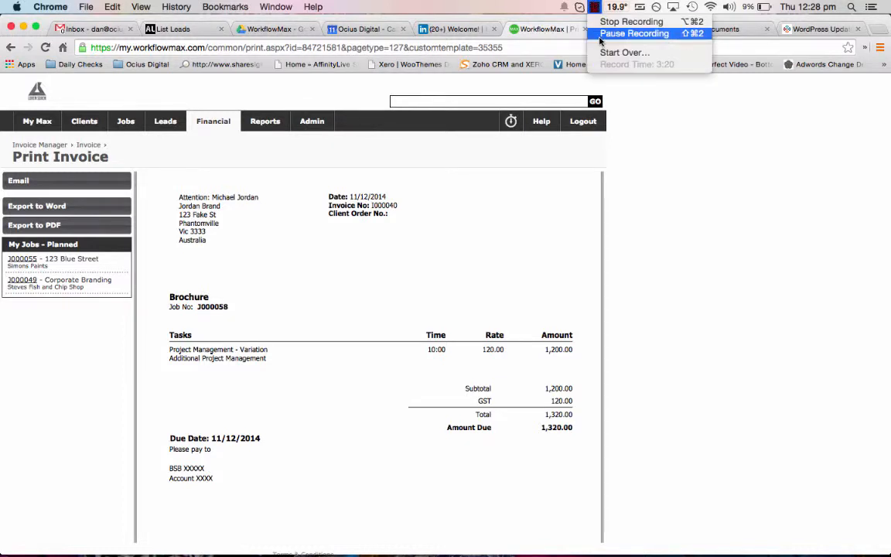